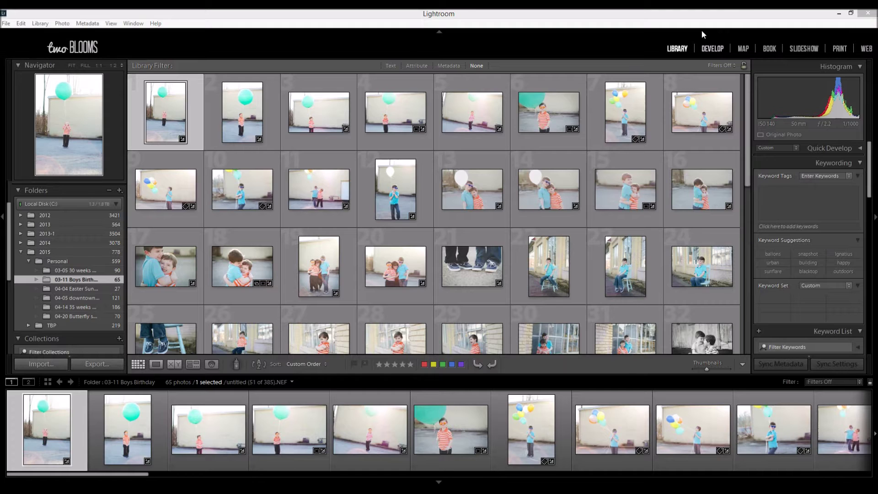
Switch the Library from the birthday folder to The Boys collection's 72 photos and browse the filmstrip.
click(655, 12)
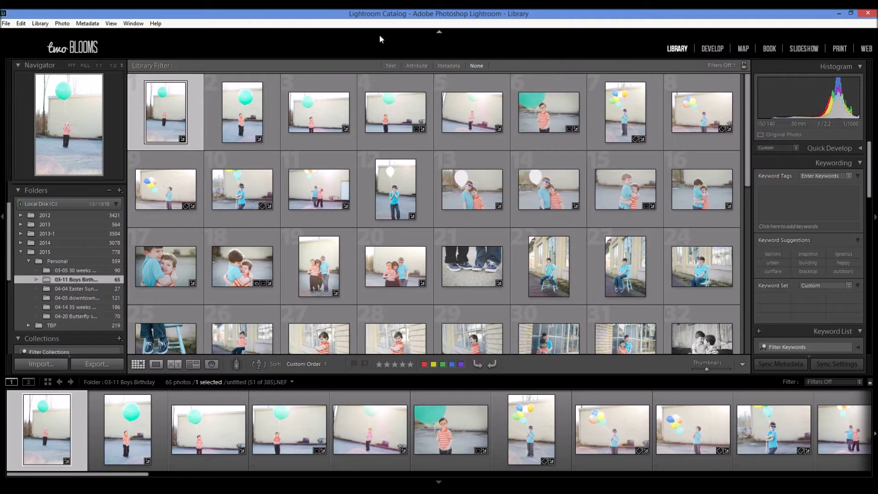
scroll(86, 323, down, 2)
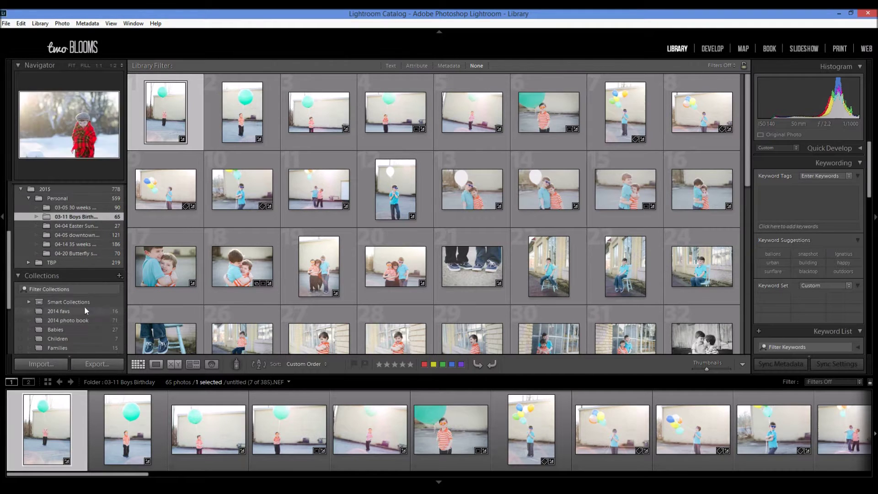
scroll(67, 301, down, 1)
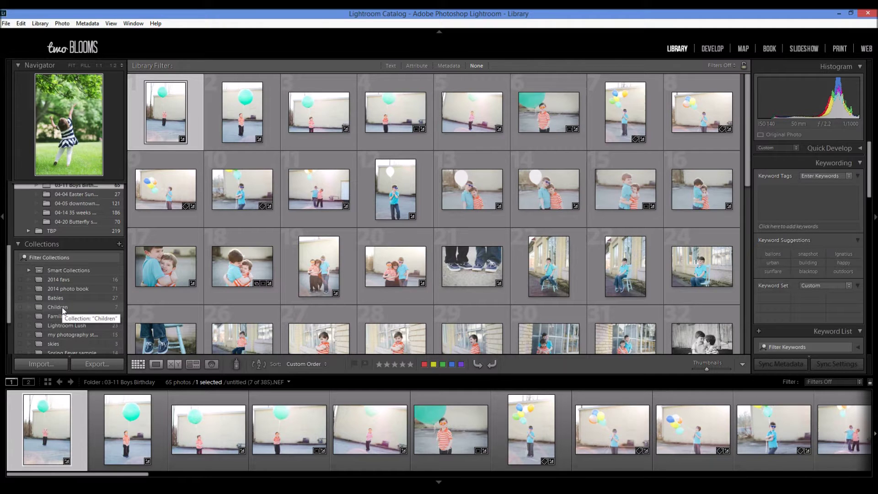
scroll(63, 309, down, 1)
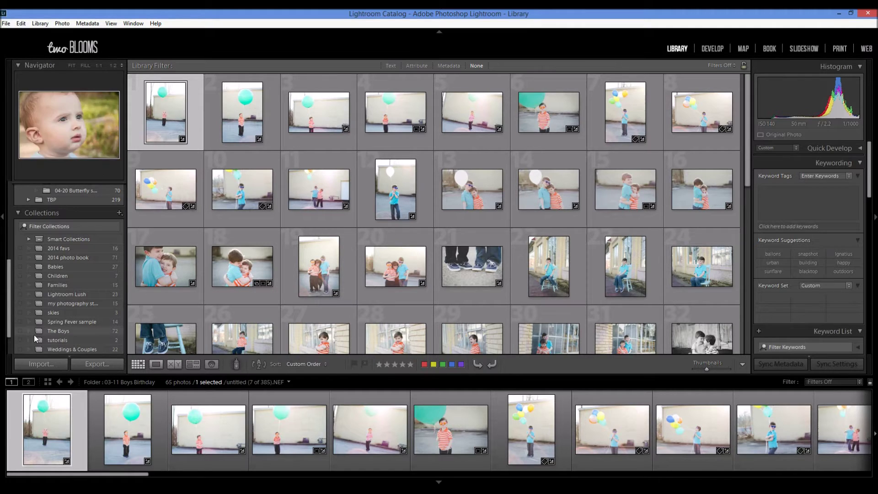
click(70, 331)
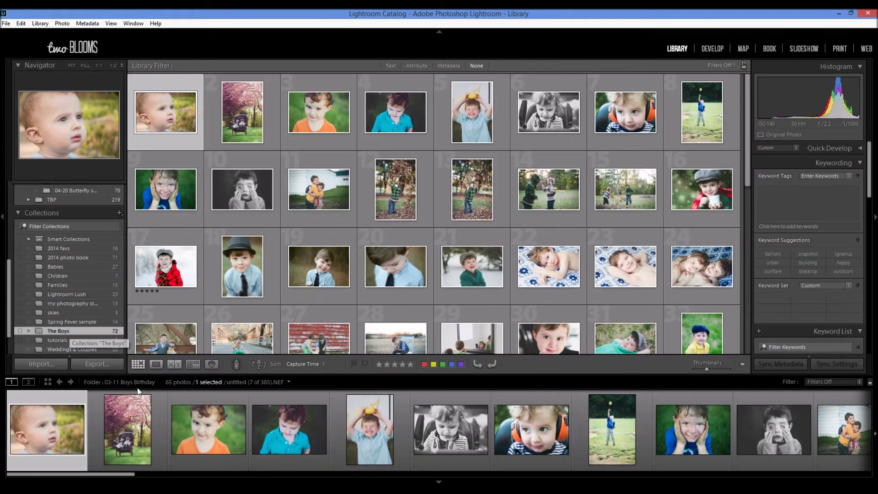
drag(110, 477, 199, 476)
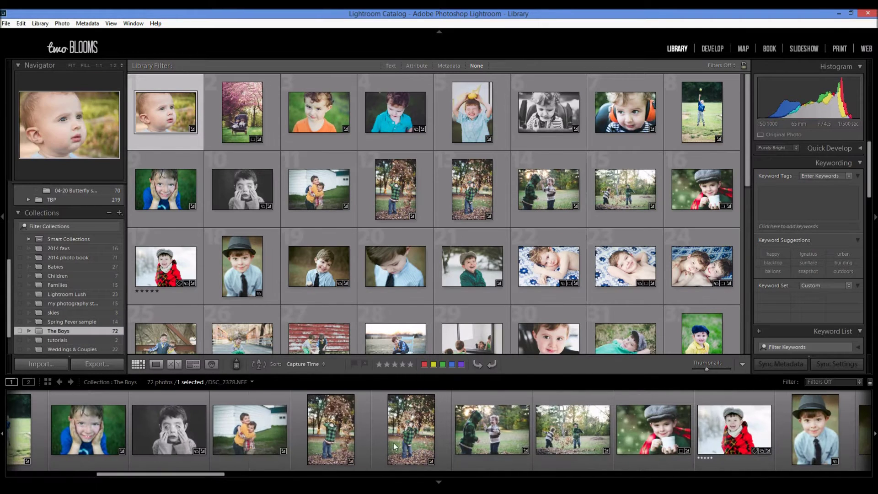
scroll(566, 412, down, 15)
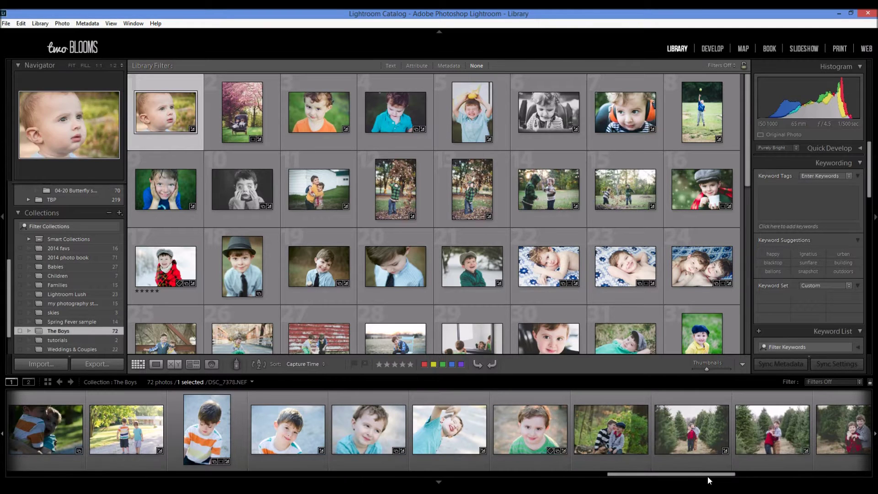
drag(652, 477, 463, 476)
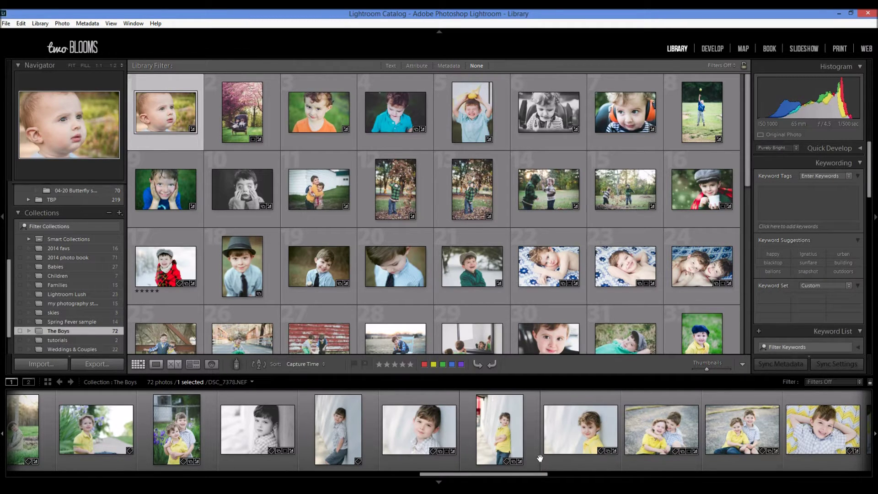
scroll(55, 201, up, 3)
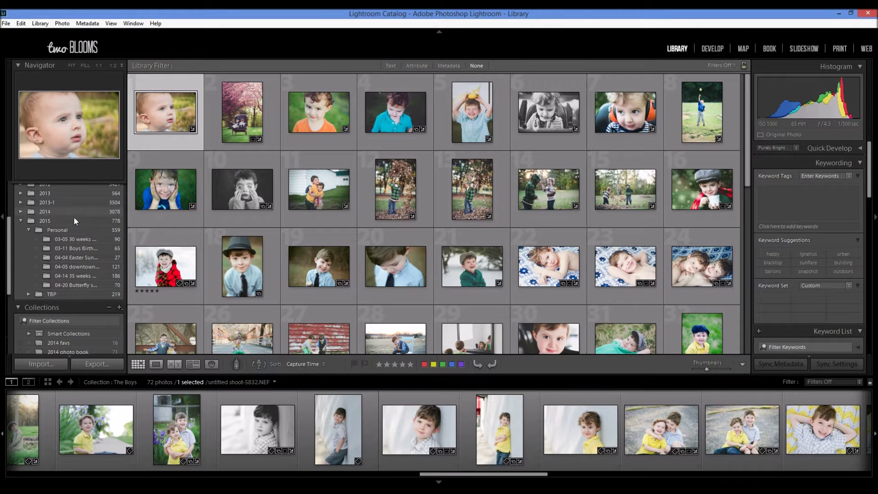
Add the wide teal-balloon photo from 03-11 Boys Birthday to The Boys, bringing it to 73 photos.
click(82, 249)
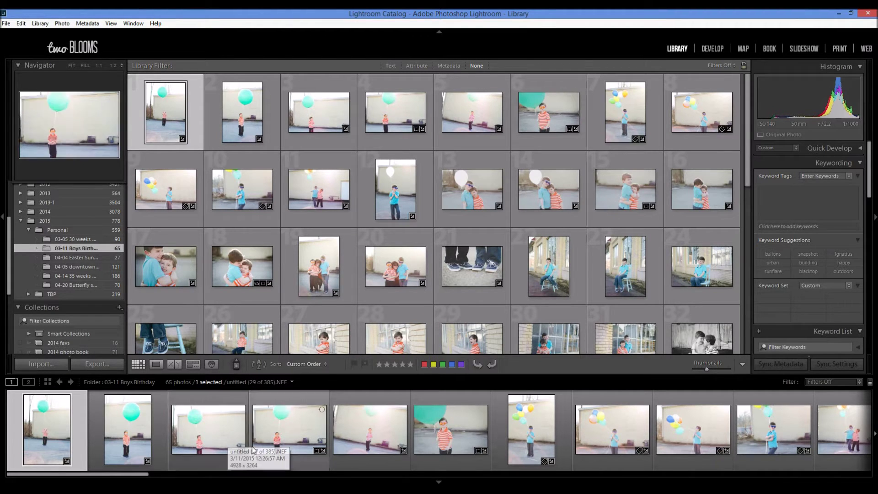
click(156, 367)
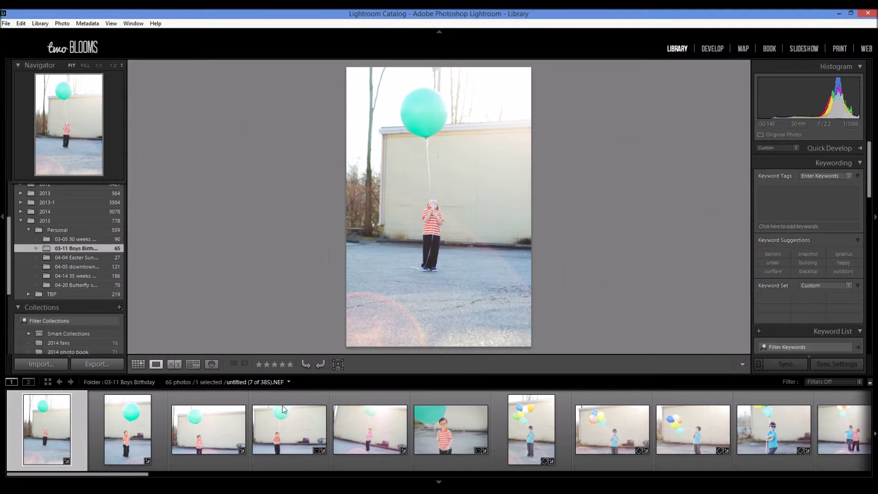
scroll(299, 456, down, 2)
scroll(289, 458, up, 3)
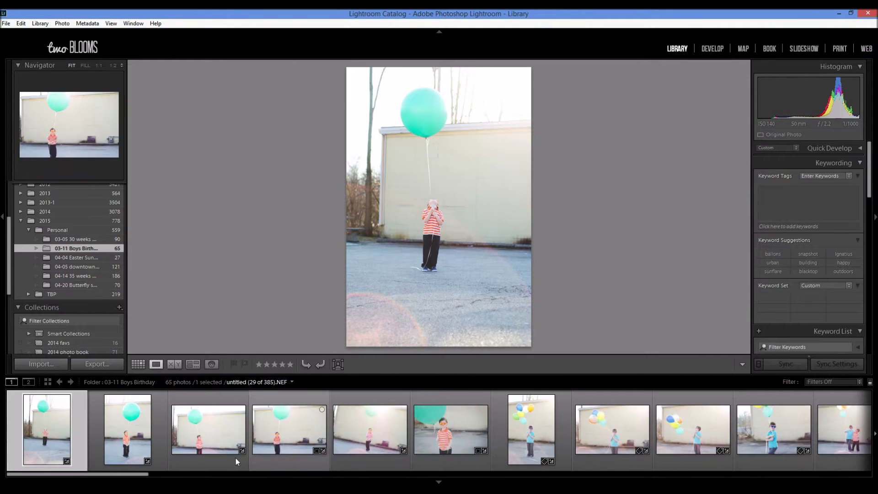
click(235, 453)
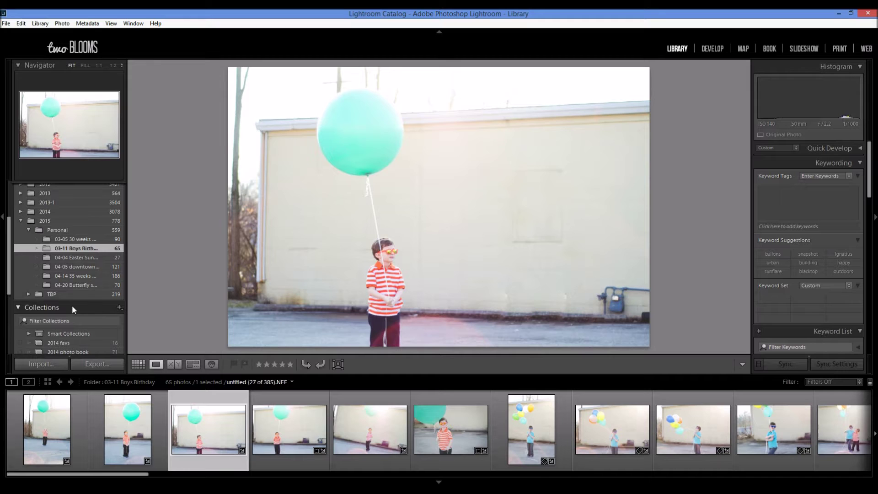
scroll(58, 304, down, 3)
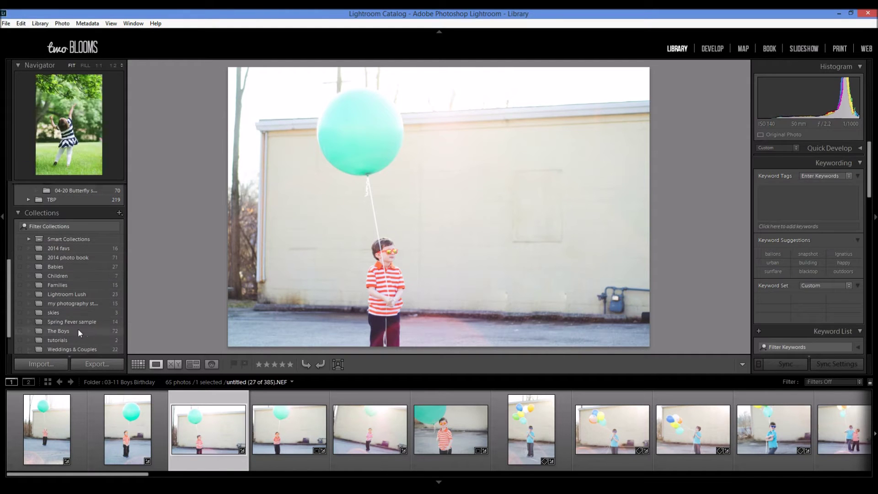
drag(212, 438, 92, 329)
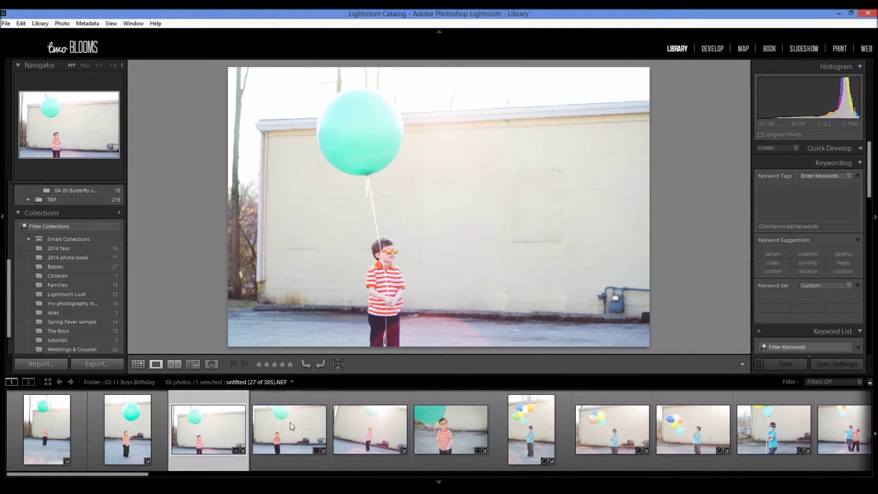
Add the colourful-balloons photo, then another balloon photo and the close hug photo, to The Boys.
click(451, 428)
drag(451, 431, 84, 330)
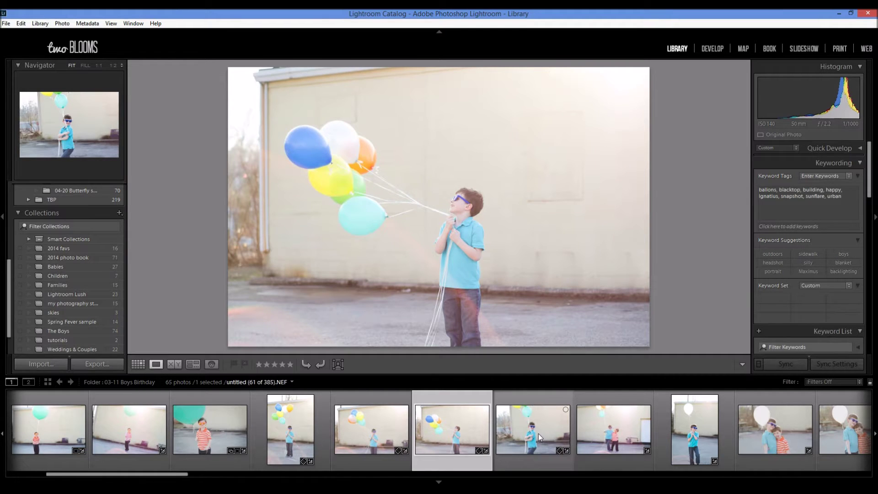
shift+click(539, 434)
scroll(541, 438, down, 3)
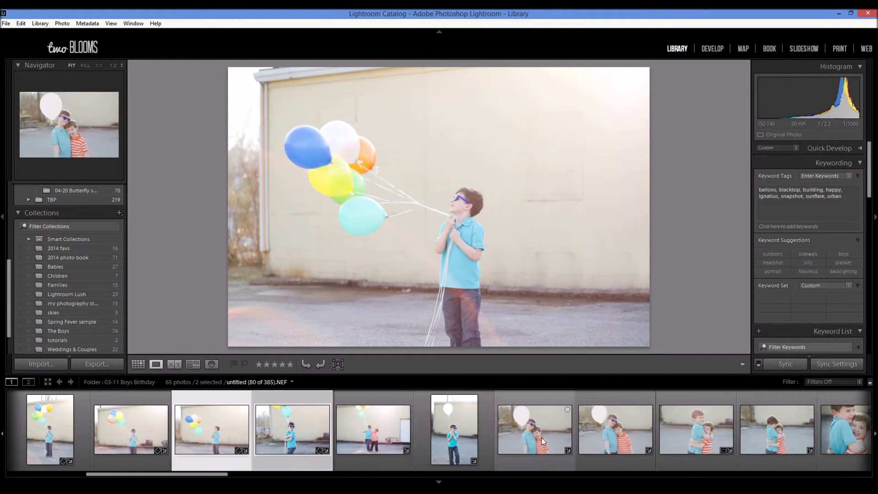
scroll(542, 438, down, 3)
ctrl+click(710, 434)
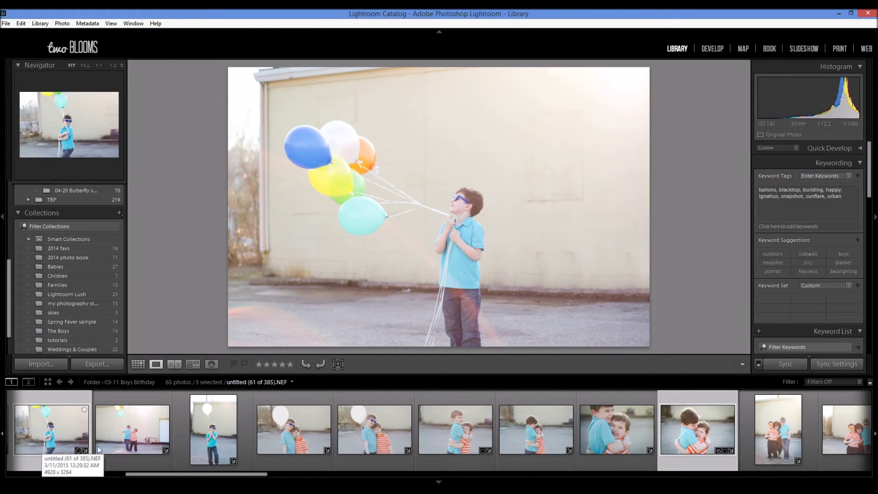
scroll(221, 424, up, 3)
drag(194, 433, 89, 327)
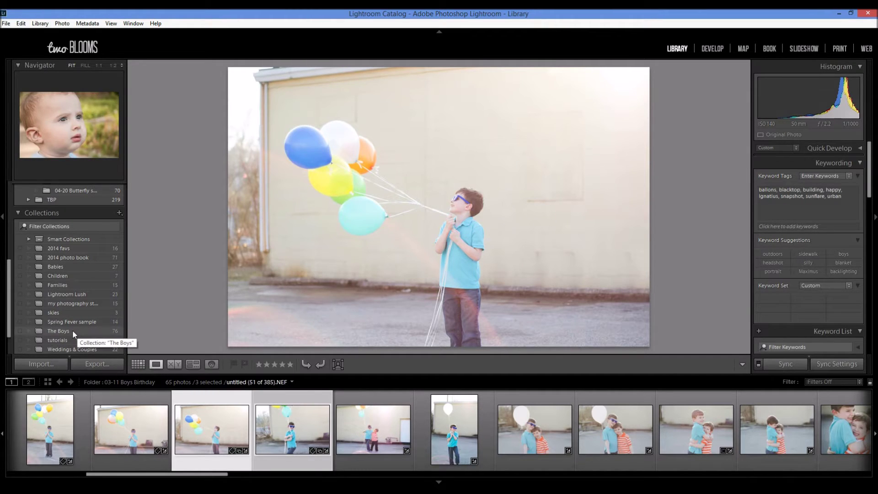
Show The Boys collection's 76 photos, scroll the filmstrip end to end, and open the add-collection options.
click(72, 330)
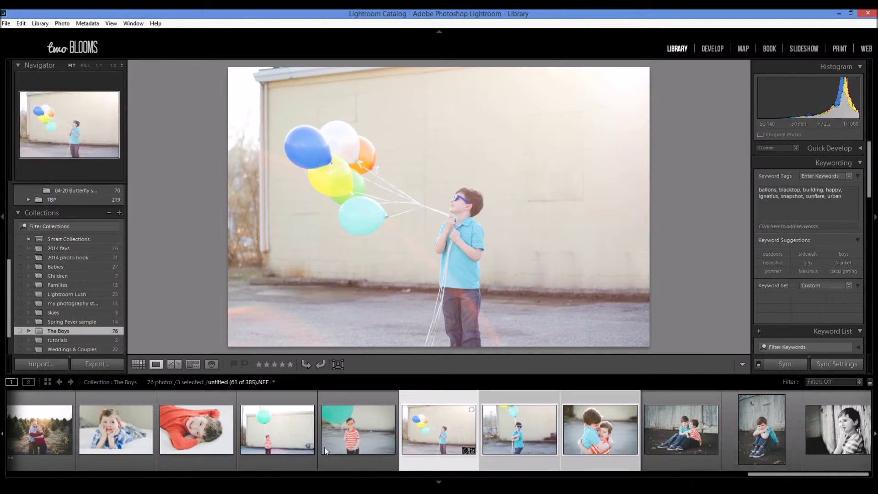
scroll(614, 443, down, 1)
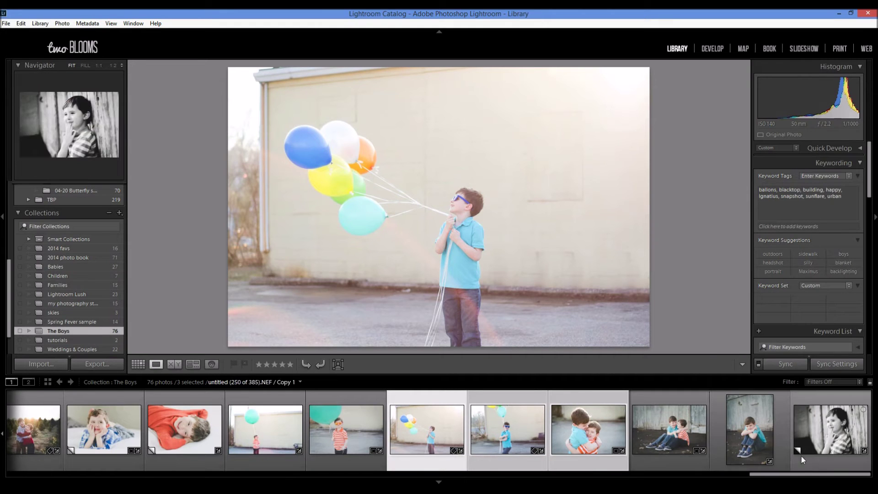
drag(805, 475, 15, 474)
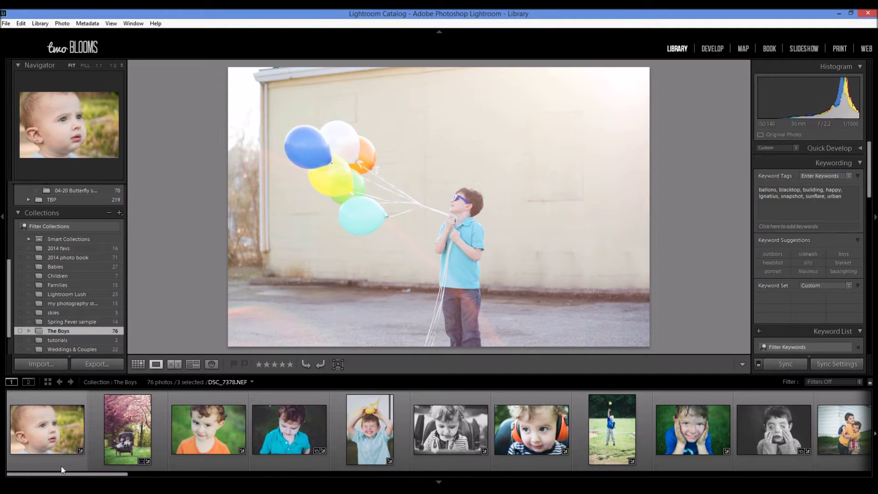
drag(71, 475, 843, 465)
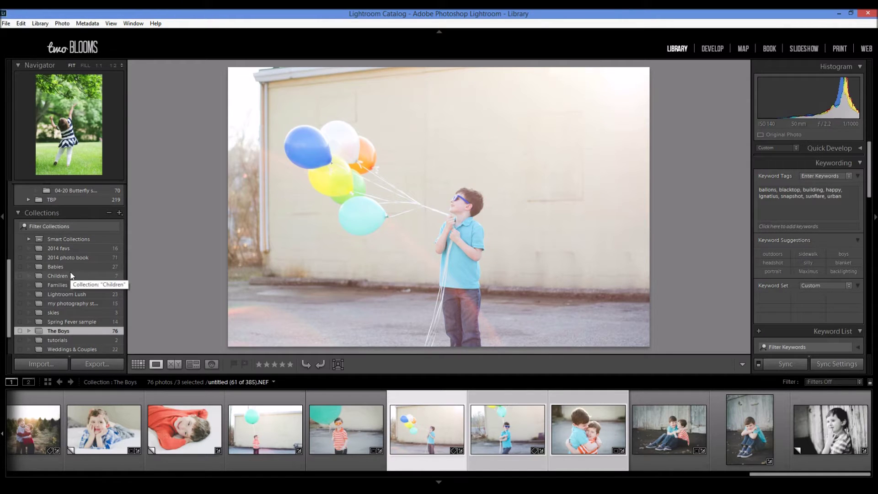
click(118, 214)
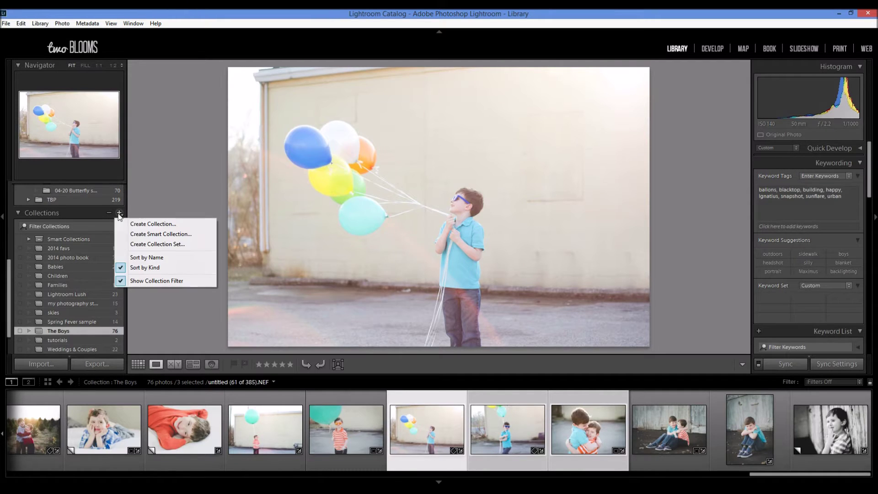
Create a collection named '2015 Favorites' from the three selected photos, with mobile sync turned off.
click(154, 224)
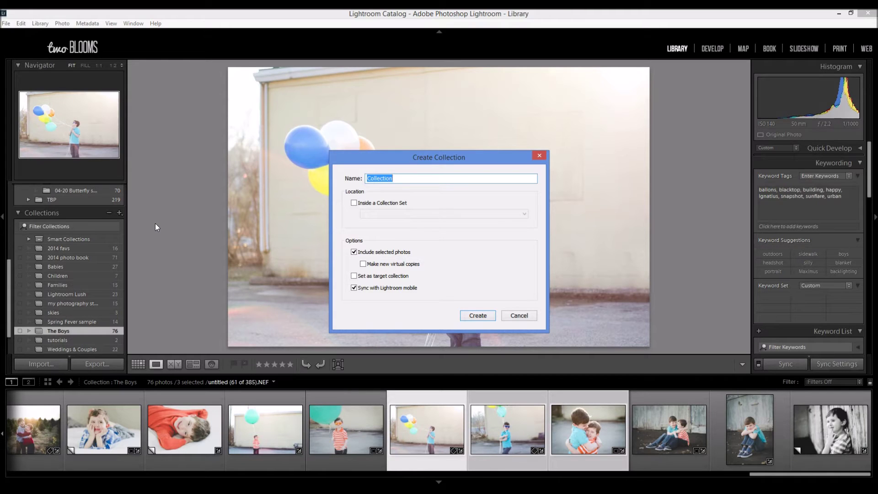
text(2015 Favorites)
click(355, 289)
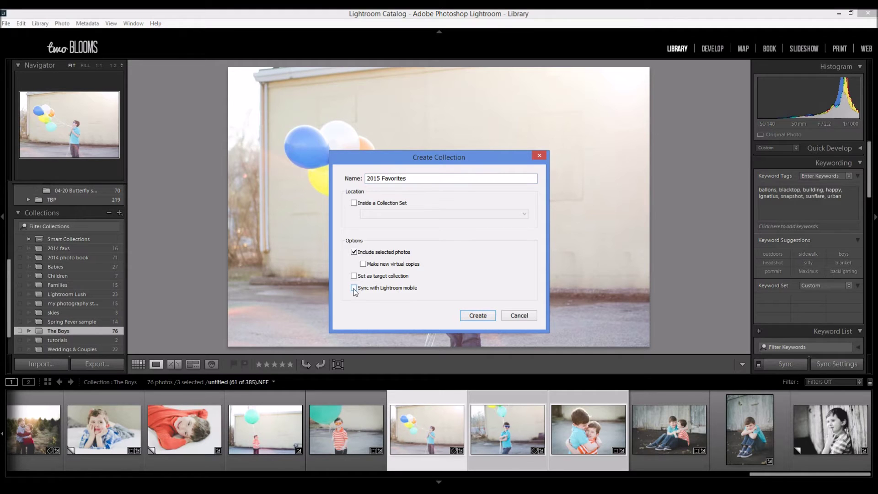
click(487, 317)
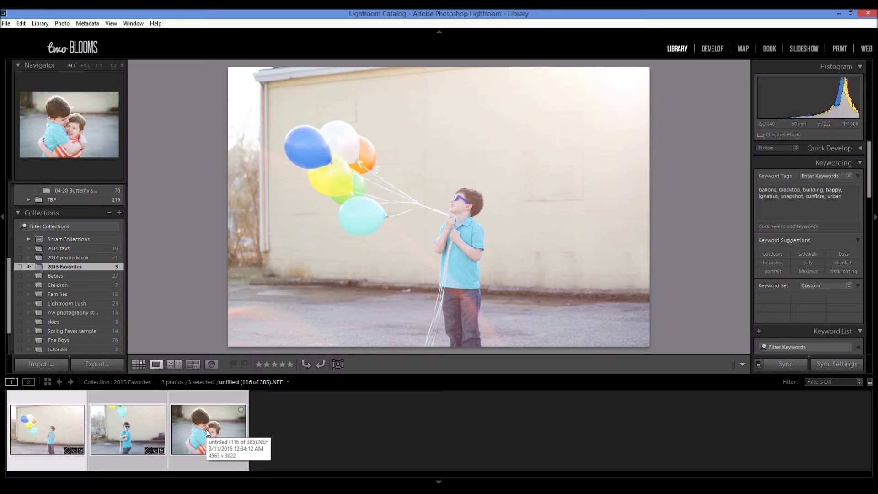
Expand the TBP folder and show the 64 photos in 04-11 cousins in spring.
scroll(48, 263, up, 3)
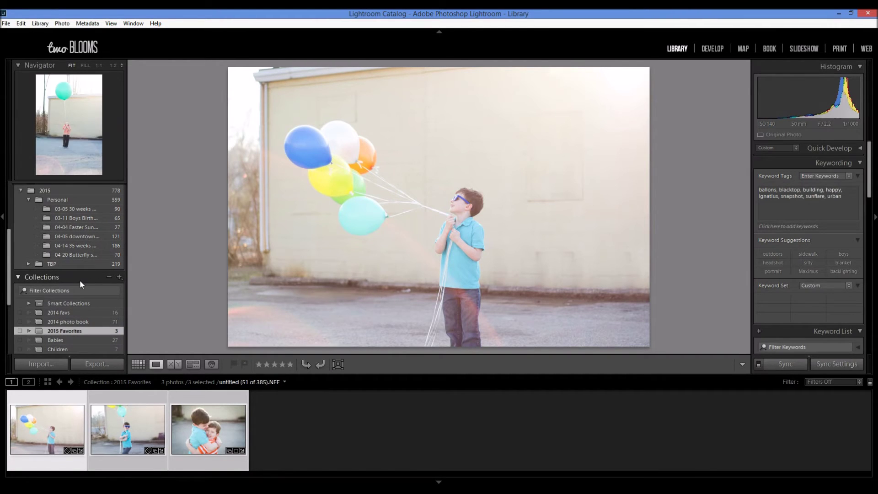
click(29, 264)
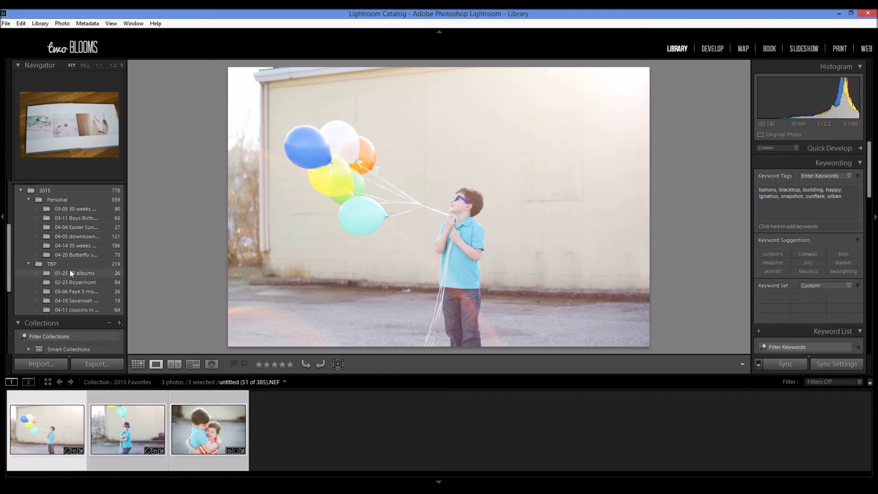
click(85, 307)
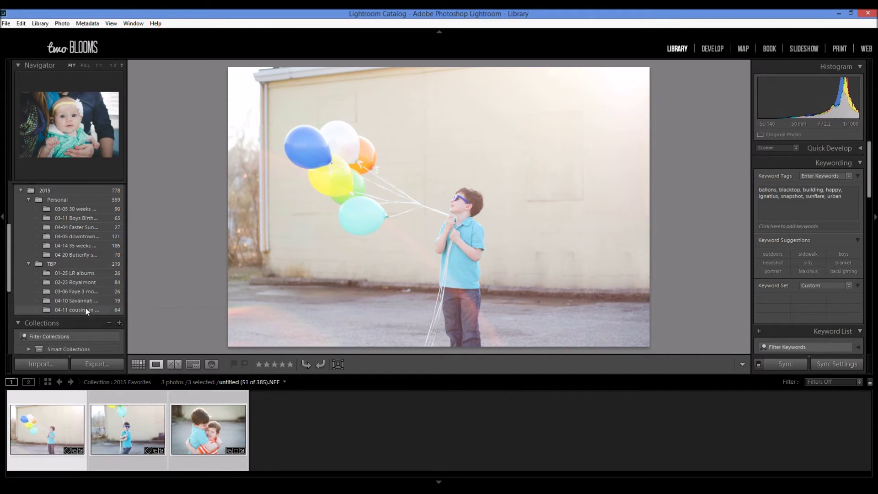
scroll(368, 432, down, 5)
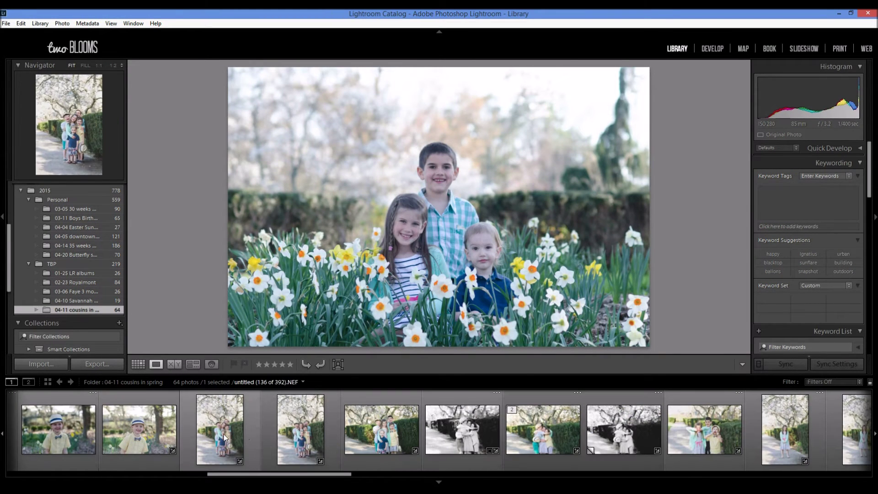
Add the family-on-path, black-and-white hug, boy-and-girl blossom and hatted boy photos to 2015 Favorites.
click(219, 430)
scroll(79, 302, down, 3)
scroll(79, 303, down, 2)
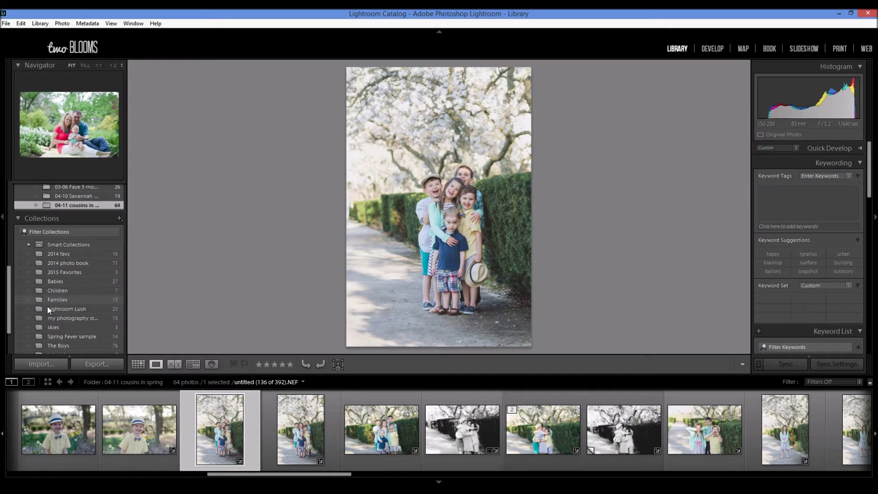
drag(231, 437, 82, 237)
click(466, 432)
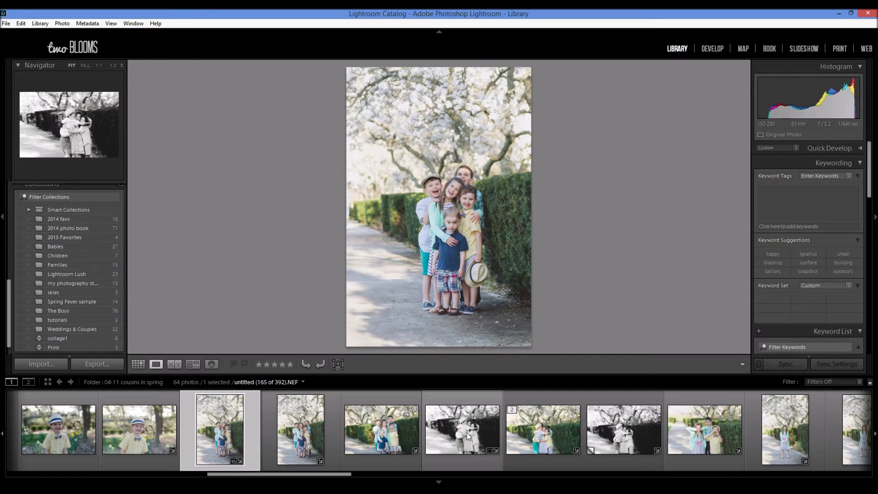
drag(466, 432, 80, 237)
scroll(551, 450, down, 5)
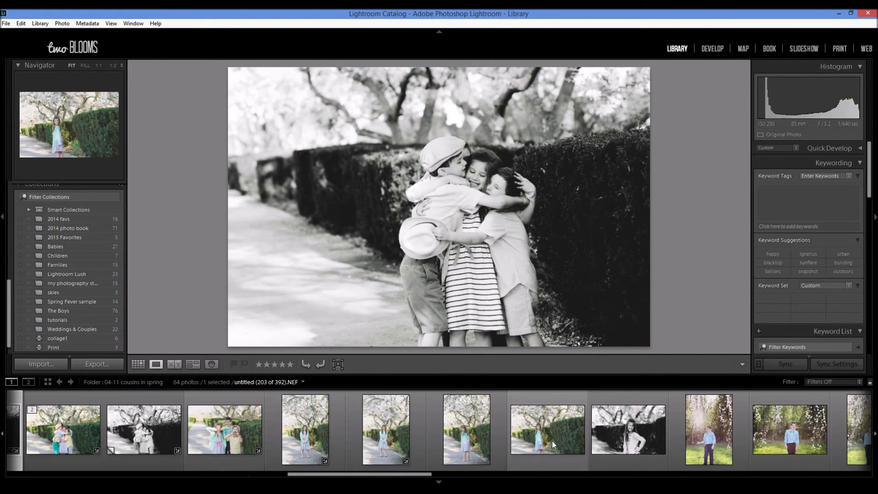
scroll(553, 441, down, 8)
drag(686, 441, 83, 234)
scroll(654, 449, down, 5)
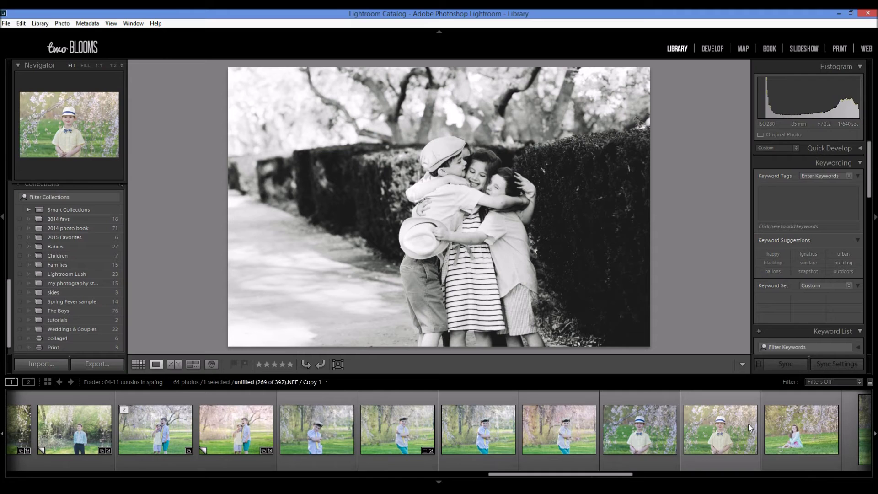
drag(748, 423, 89, 236)
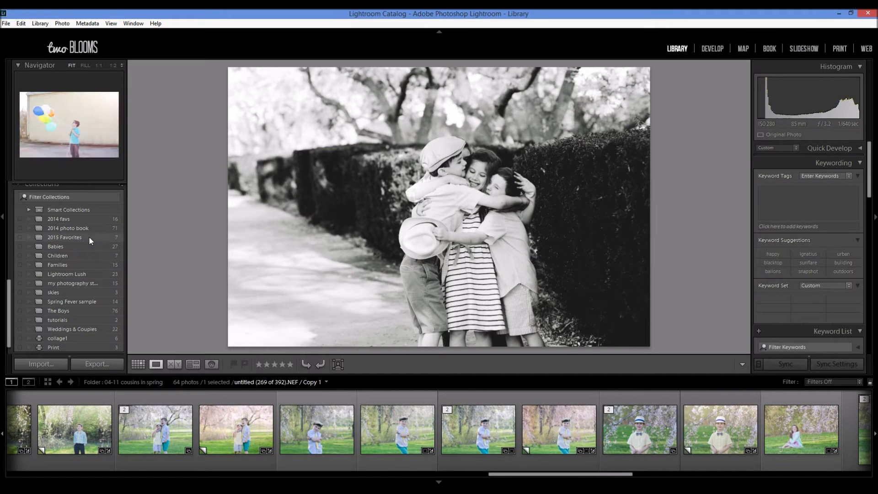
click(88, 236)
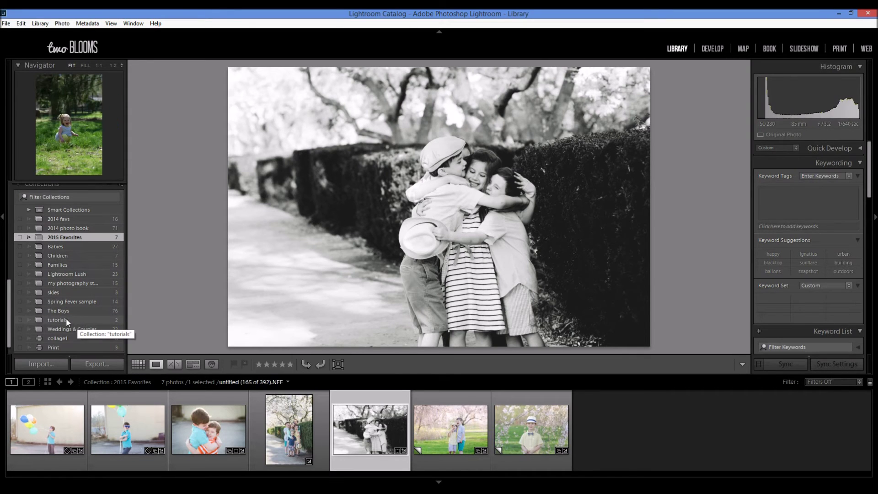
Scroll back through the seven 2015 Favorites photos in the filmstrip.
scroll(43, 243, up, 2)
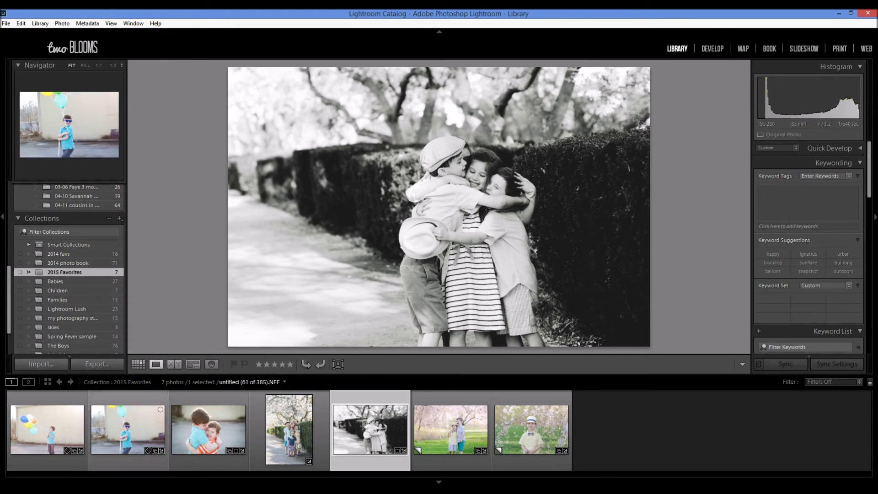
In Print, fill the four collage cells with hatted boy, two boys, hug and family photos, then return to Library.
click(847, 46)
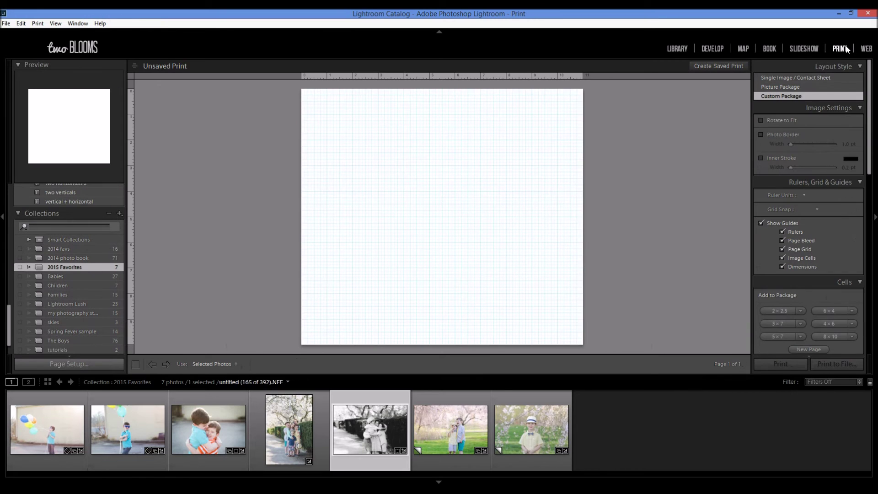
drag(528, 435, 496, 133)
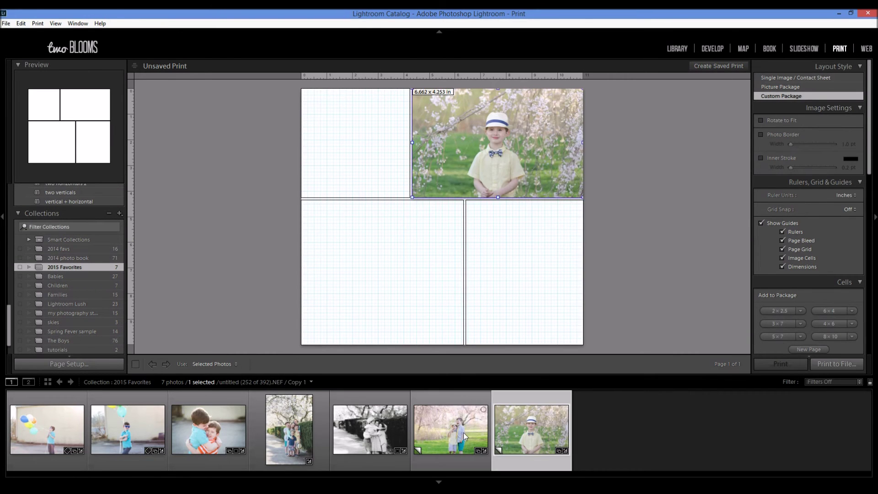
drag(451, 429, 433, 250)
drag(370, 429, 346, 132)
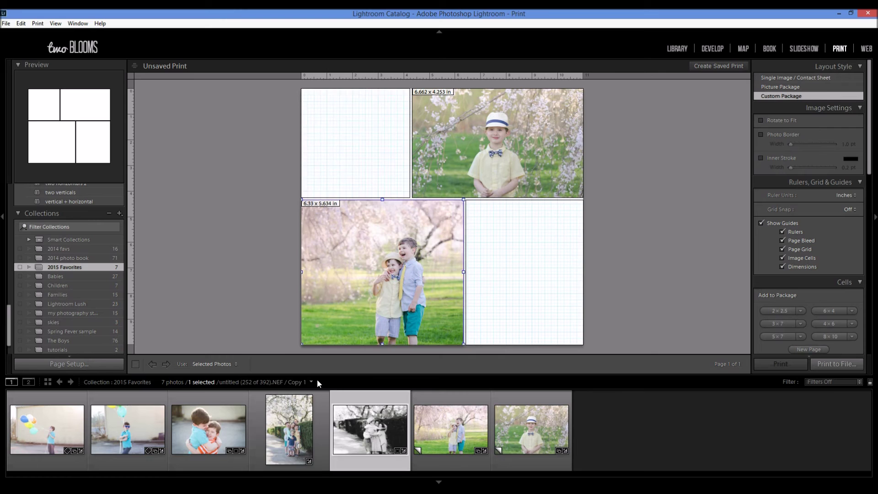
drag(289, 429, 519, 278)
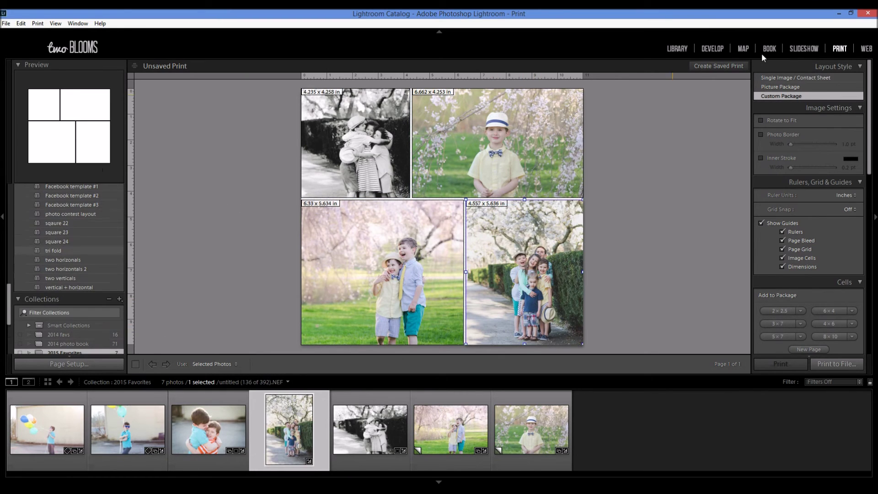
click(678, 49)
Place the teal-balloon and balloon-bunch boys from 03-11 Boys Birthday into the bottom-left and top-right cells.
scroll(84, 267, up, 5)
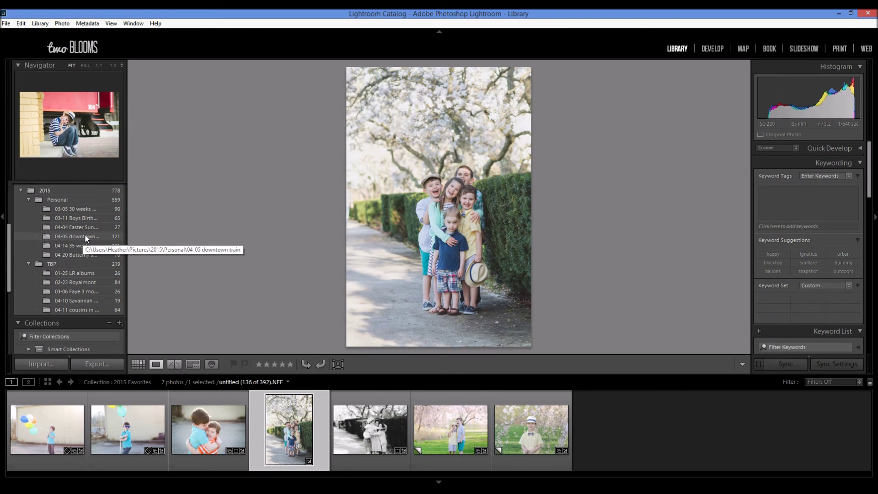
click(76, 218)
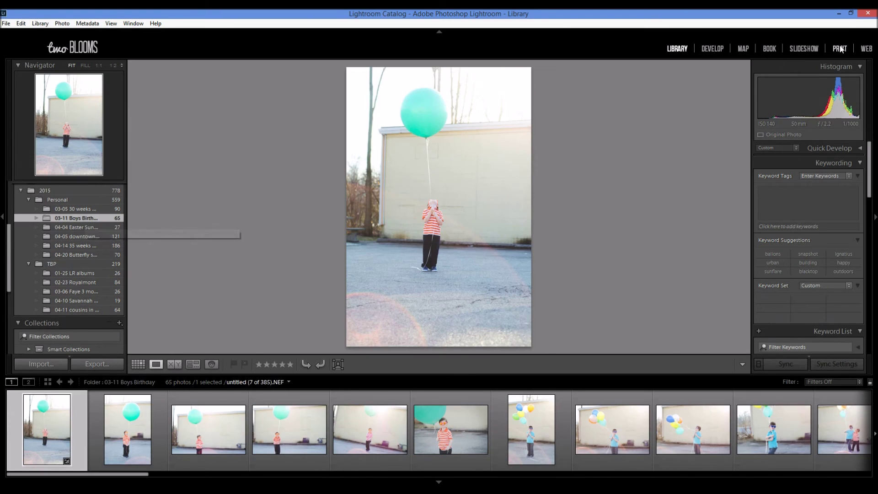
click(840, 48)
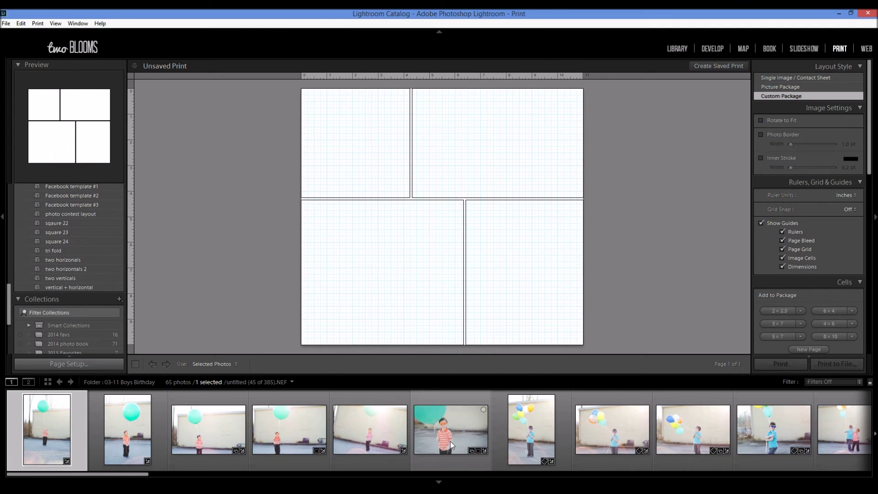
drag(455, 461, 396, 295)
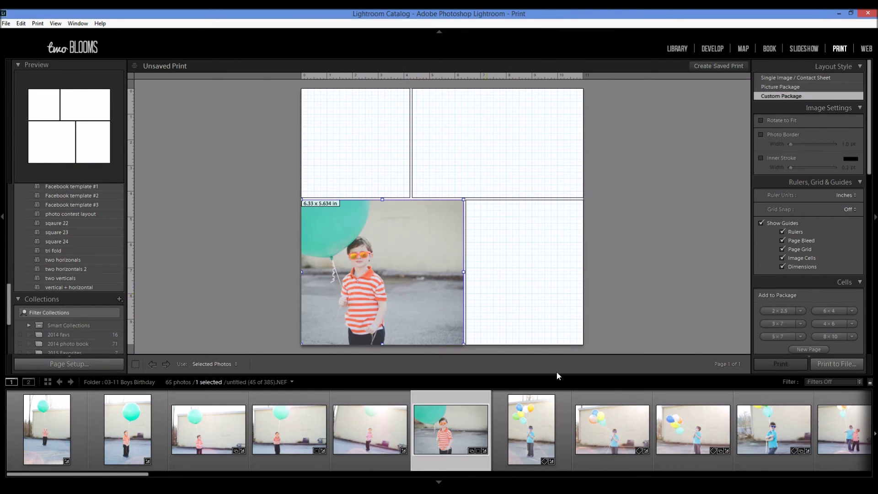
drag(625, 463, 499, 144)
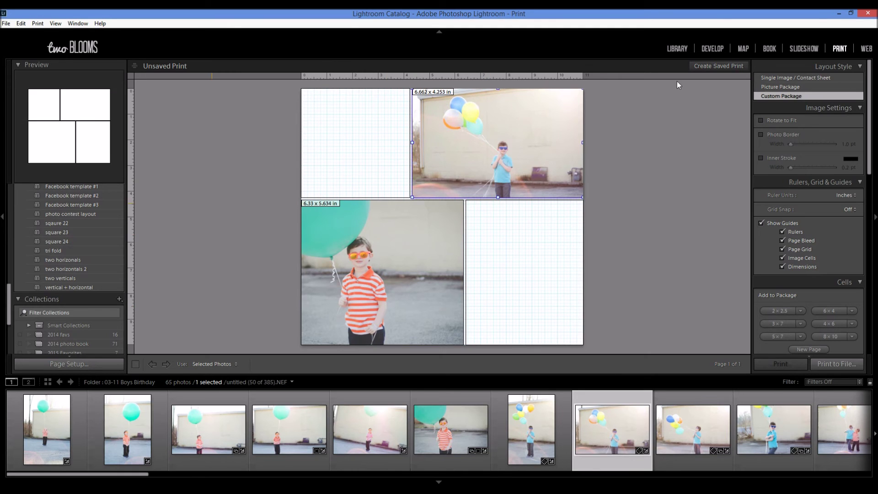
click(672, 50)
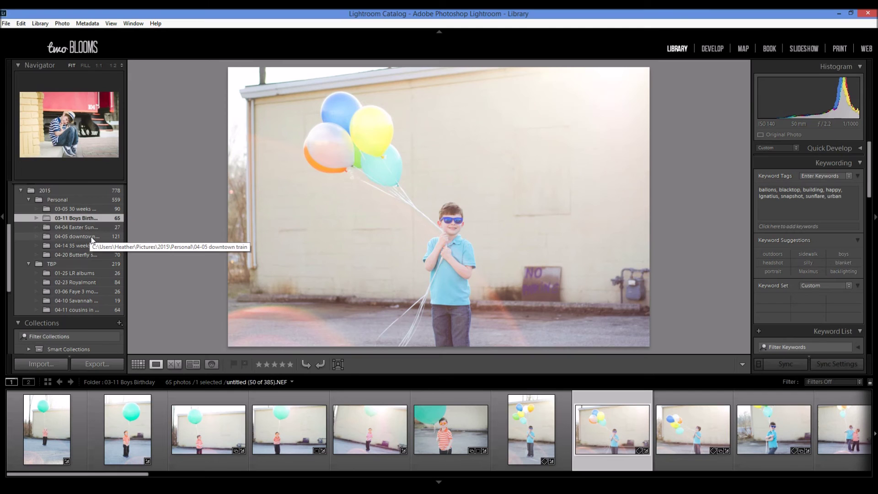
Try the 04-05 downtown train folder in Print, then switch the source back to 2015 Favorites.
click(92, 238)
click(842, 48)
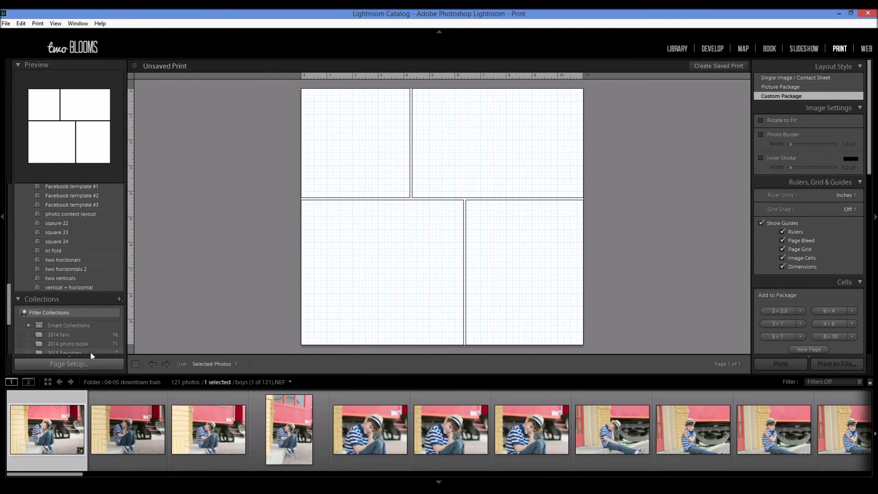
scroll(84, 343, down, 3)
scroll(83, 344, down, 3)
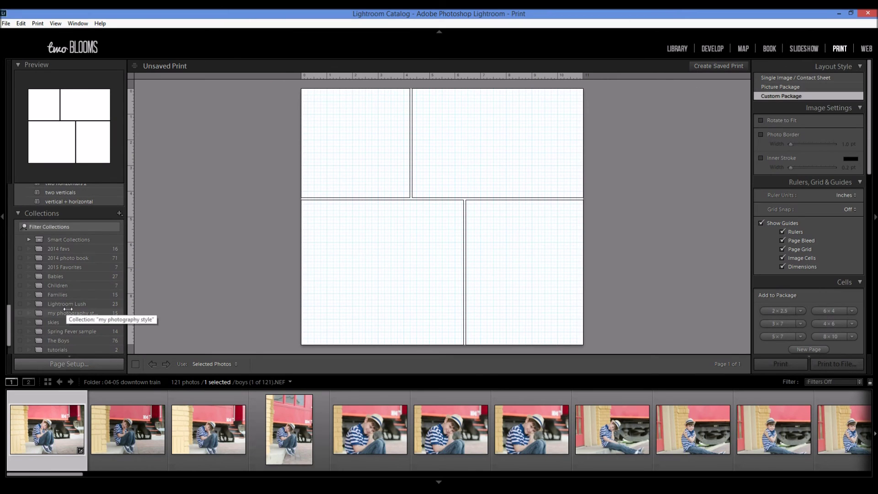
click(76, 268)
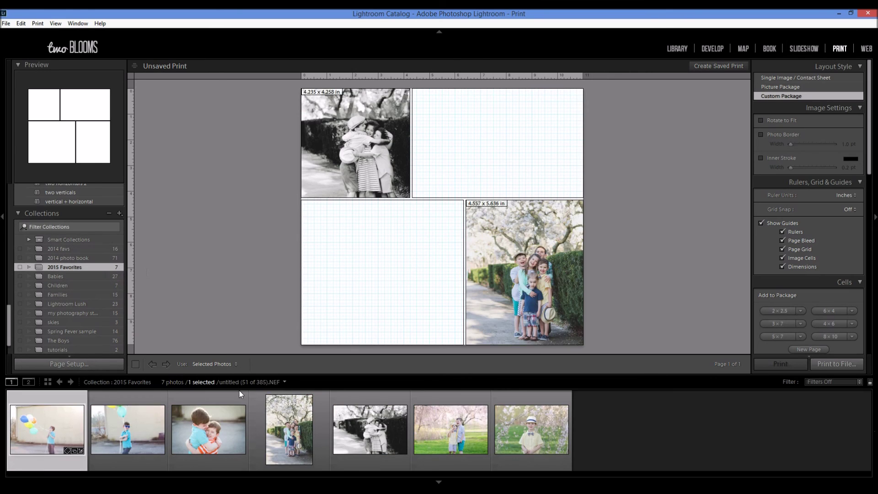